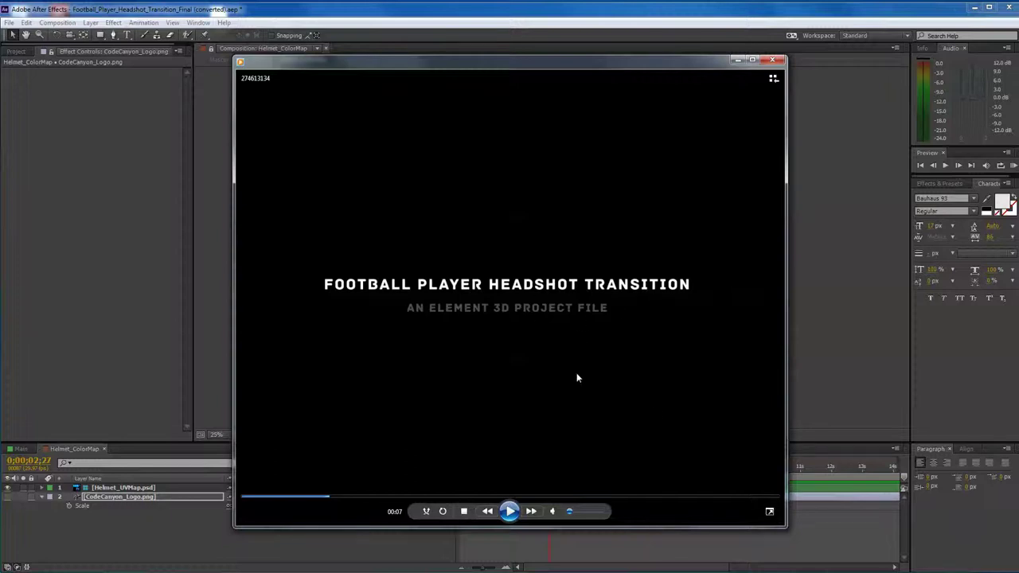
- Play the Football Player Headshot Transition preview, pausing once on the helmet scene before resuming
click(514, 514)
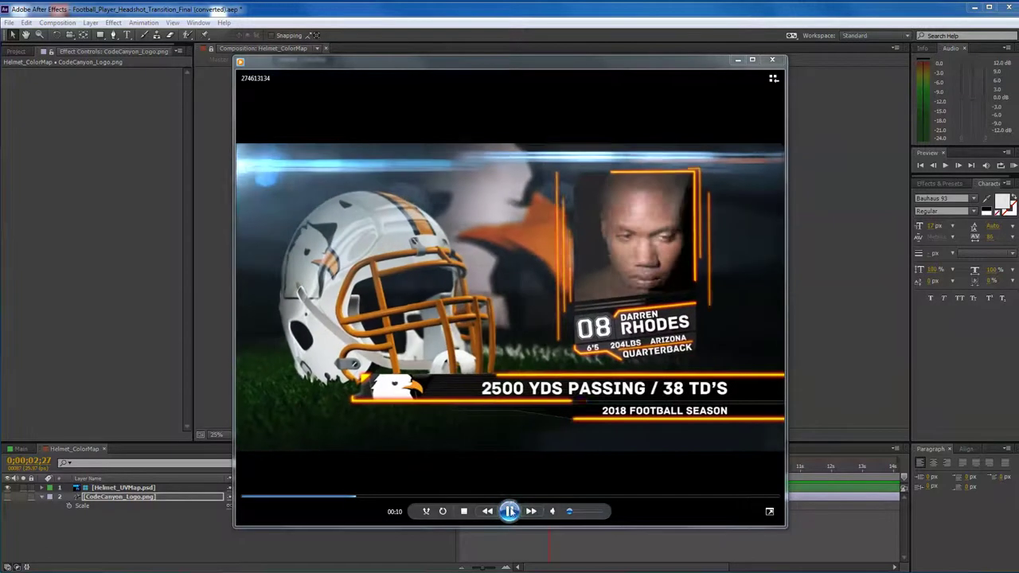
key(space)
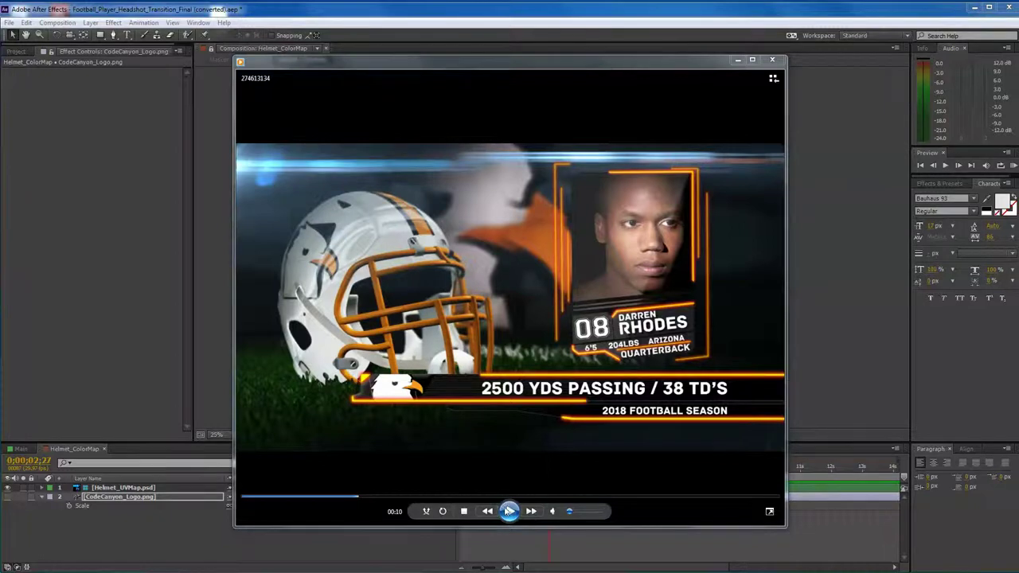
click(510, 511)
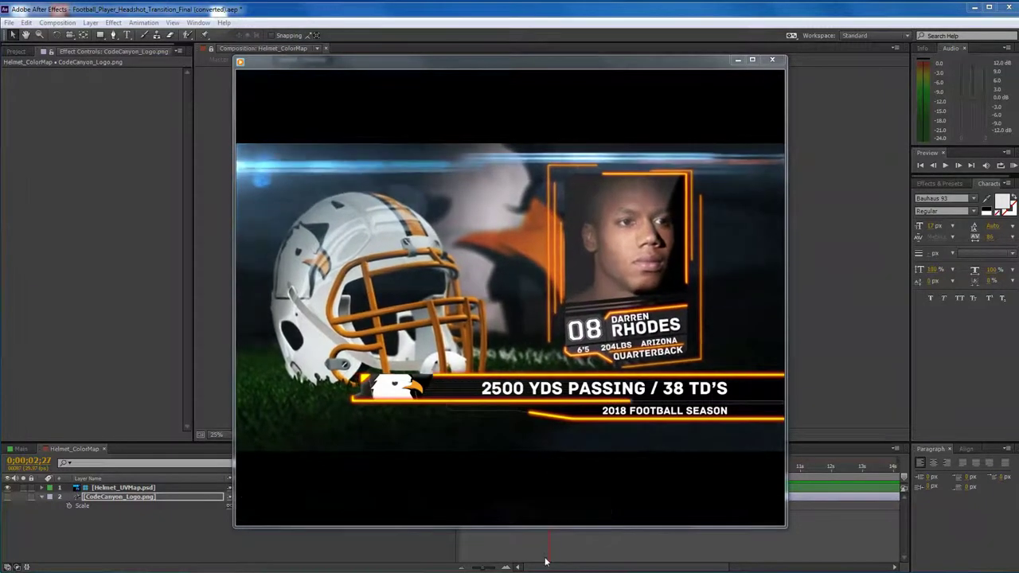
- Watch the preview's UV map demo, minimize the player, and select the Helmet_UVMap.psd layer
click(510, 511)
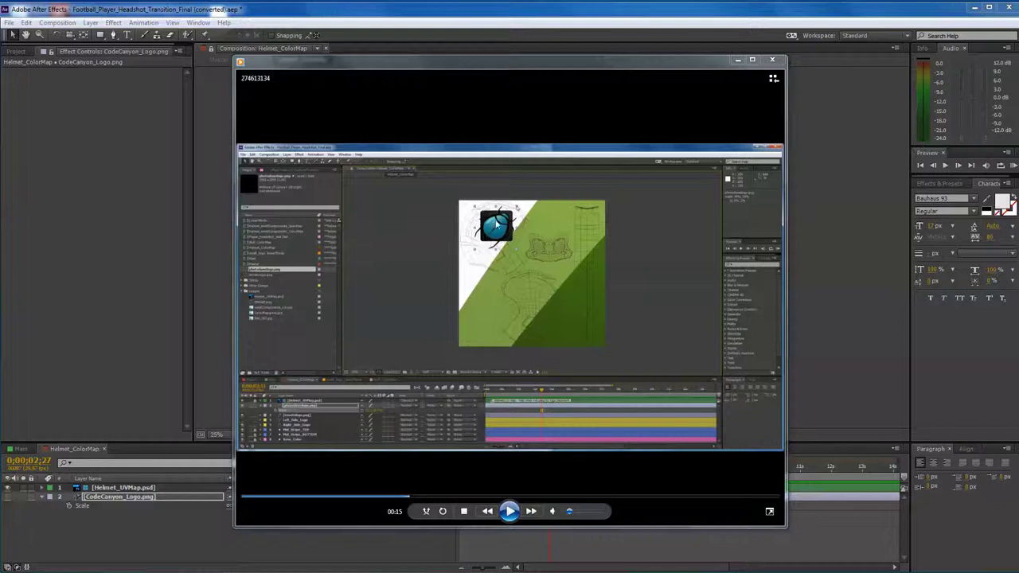
click(510, 512)
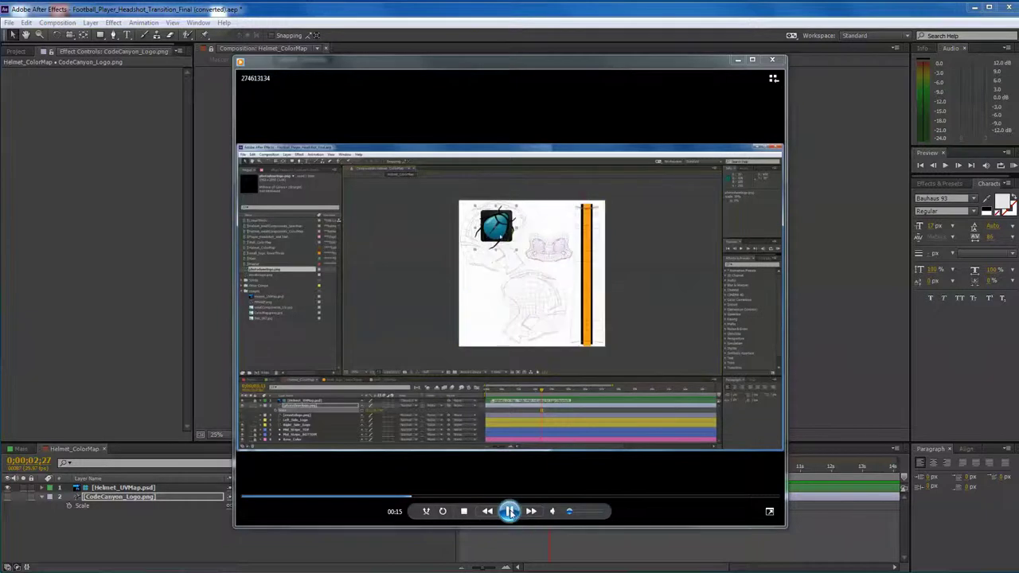
click(510, 512)
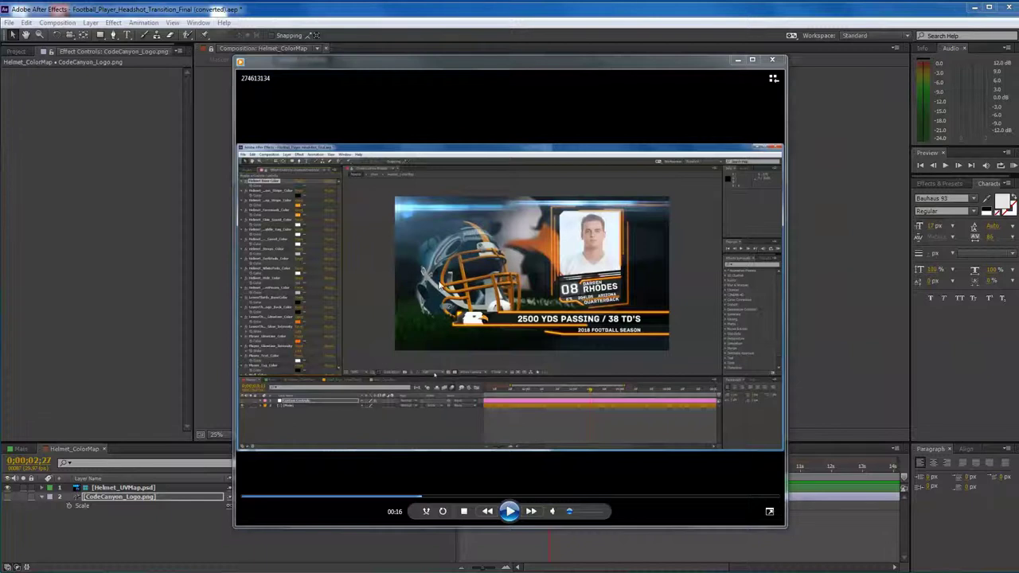
click(509, 511)
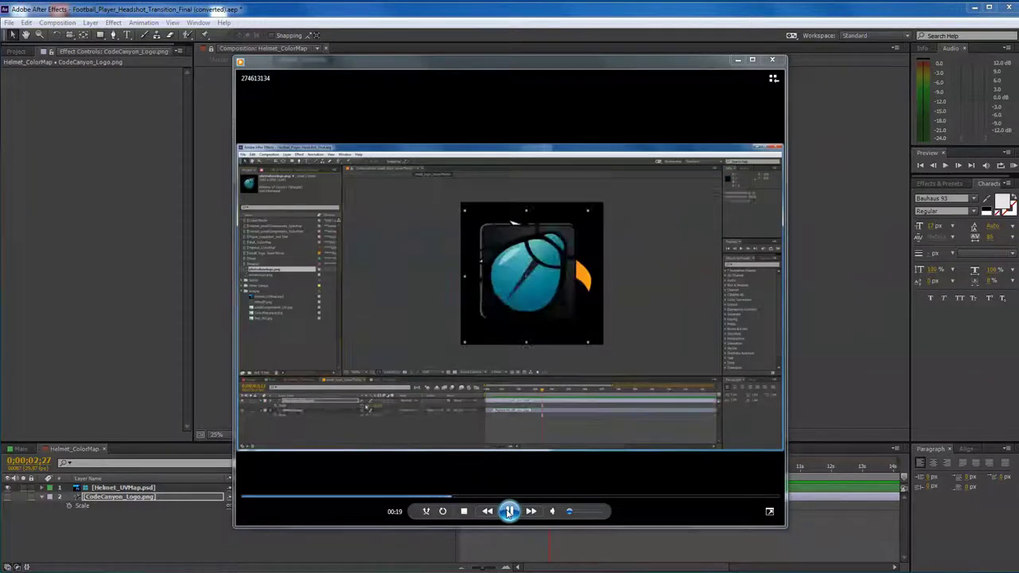
click(735, 59)
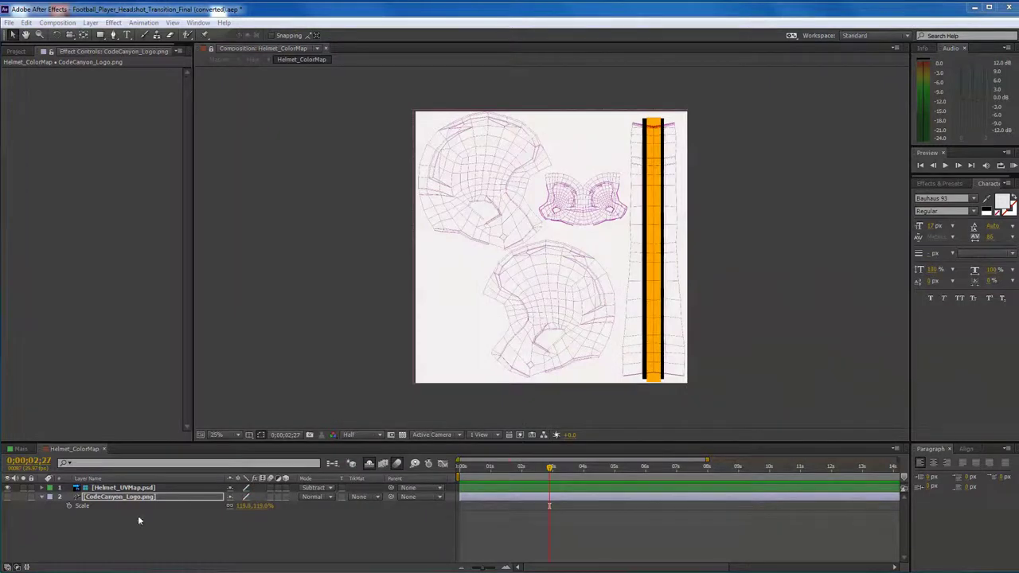
click(97, 488)
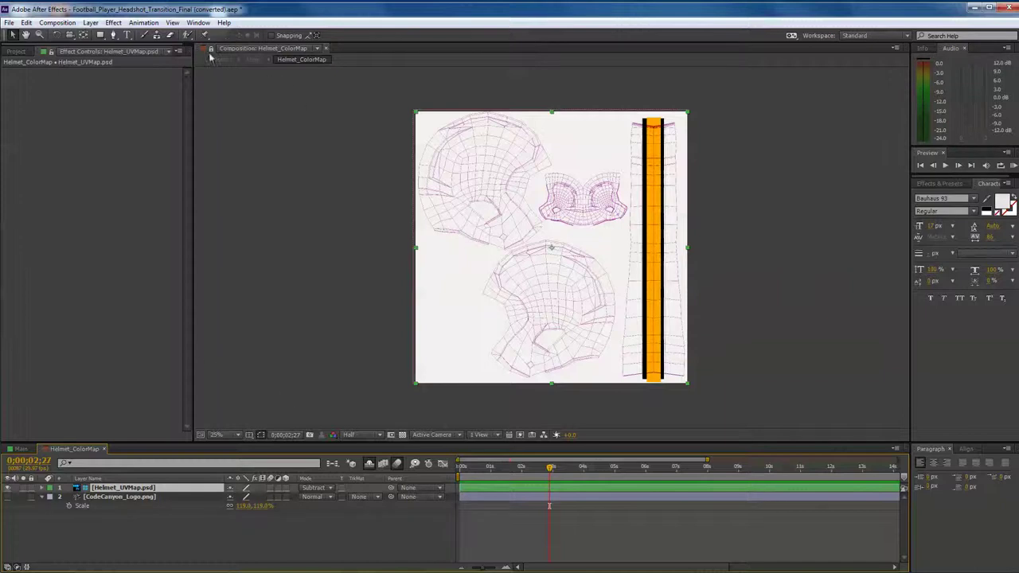
- Widen the composition panel and add a second Helmet_ColorMap viewer via View > New Viewer
drag(192, 70, 56, 68)
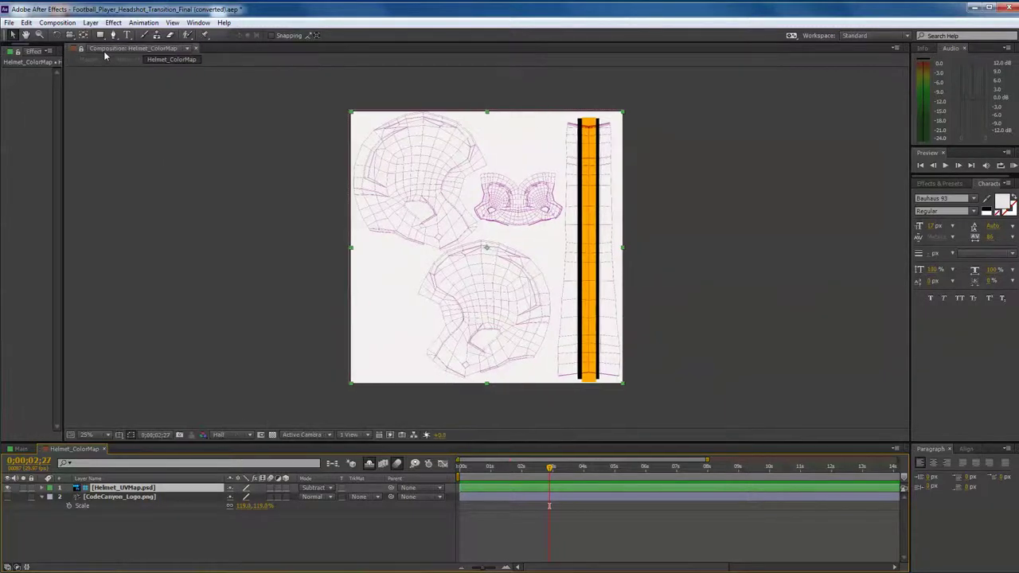
click(169, 25)
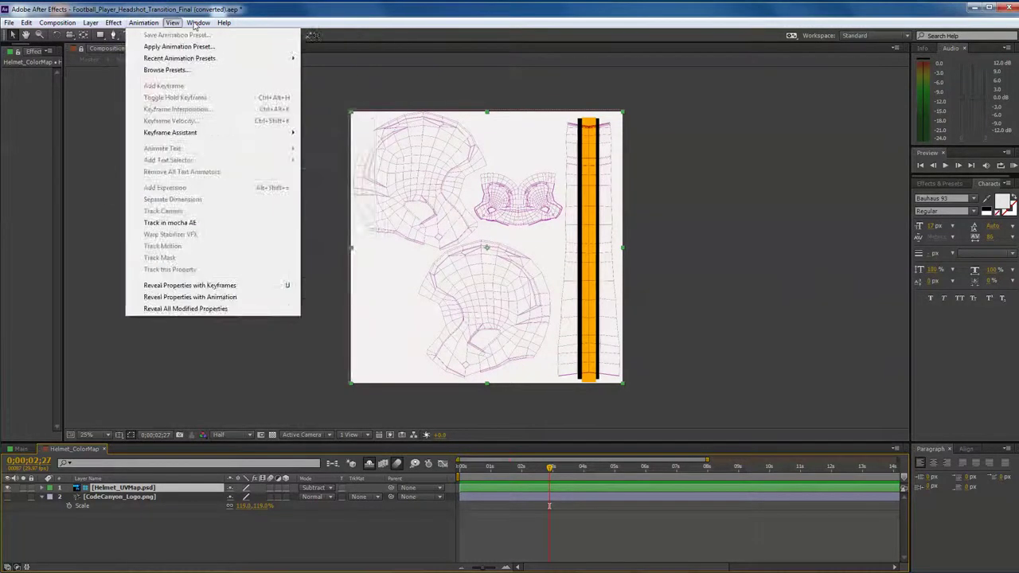
click(413, 191)
click(172, 22)
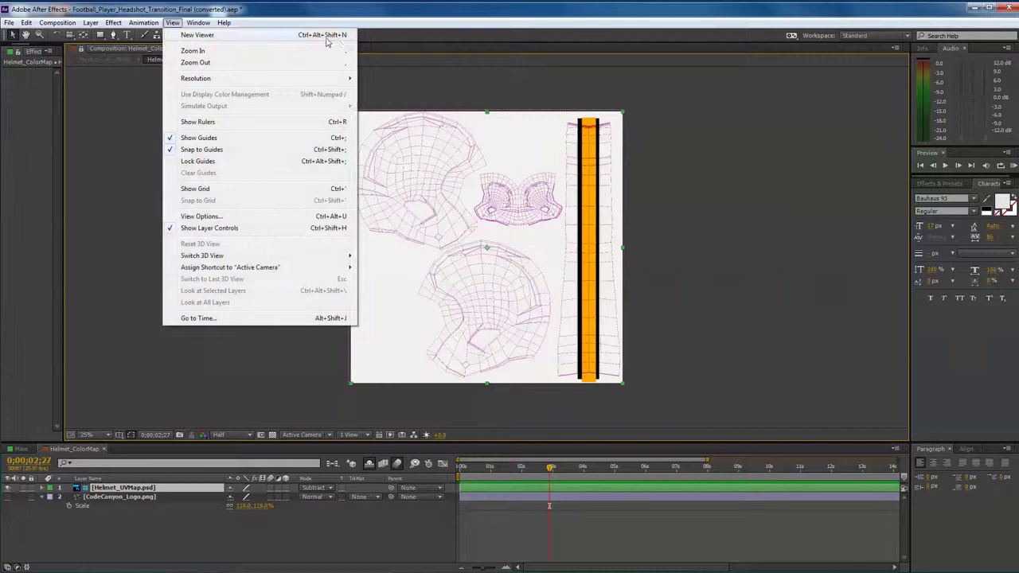
click(189, 37)
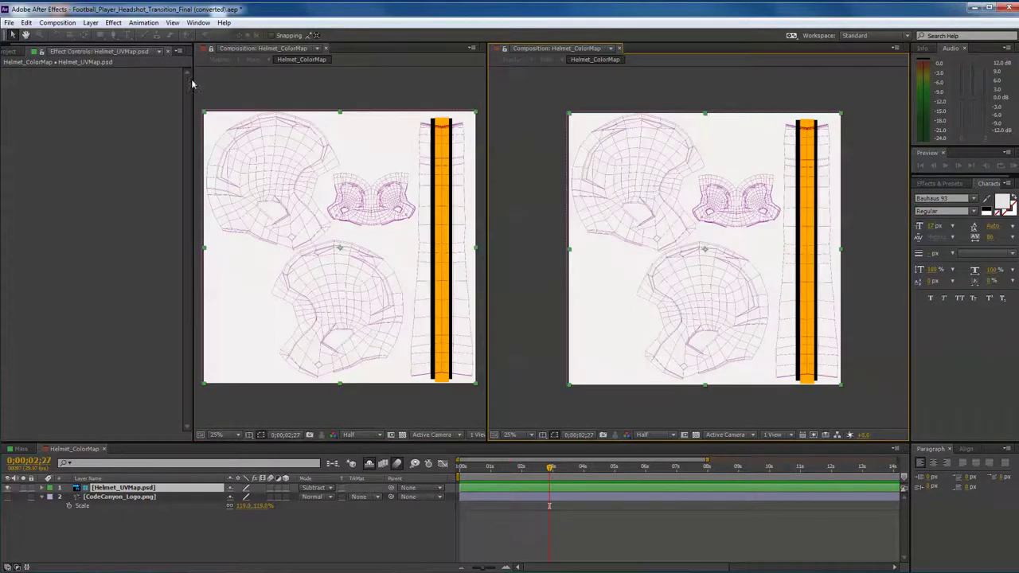
- Resize the two viewers and switch the left one to the Main comp's 3D helmet
drag(191, 82, 50, 77)
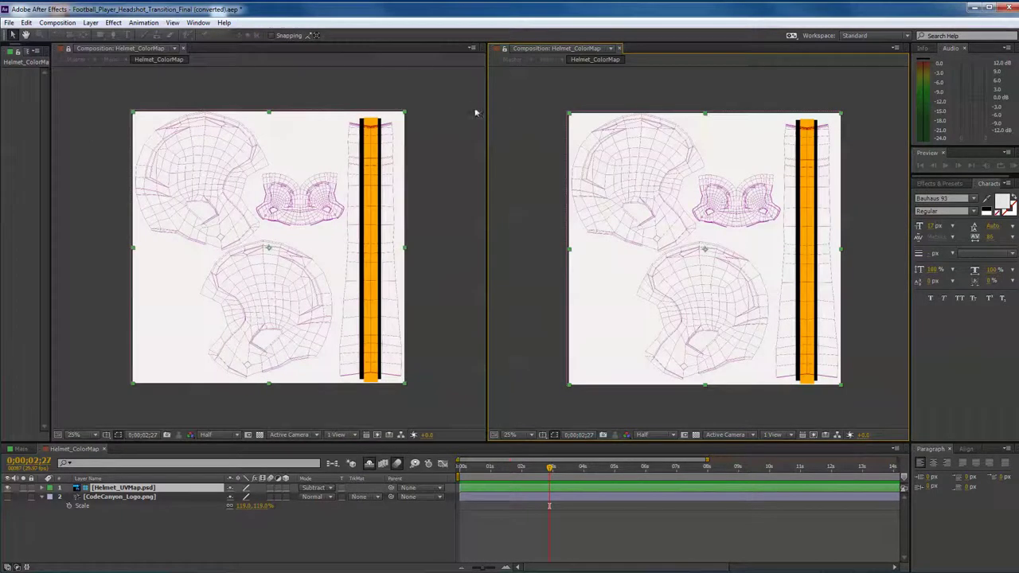
drag(486, 96, 491, 96)
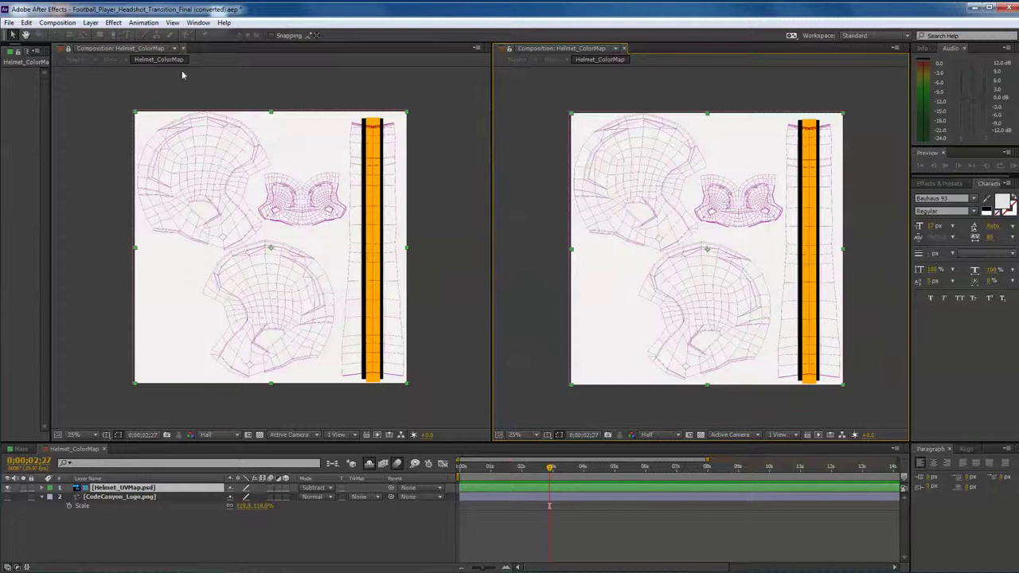
right_click(78, 50)
click(103, 137)
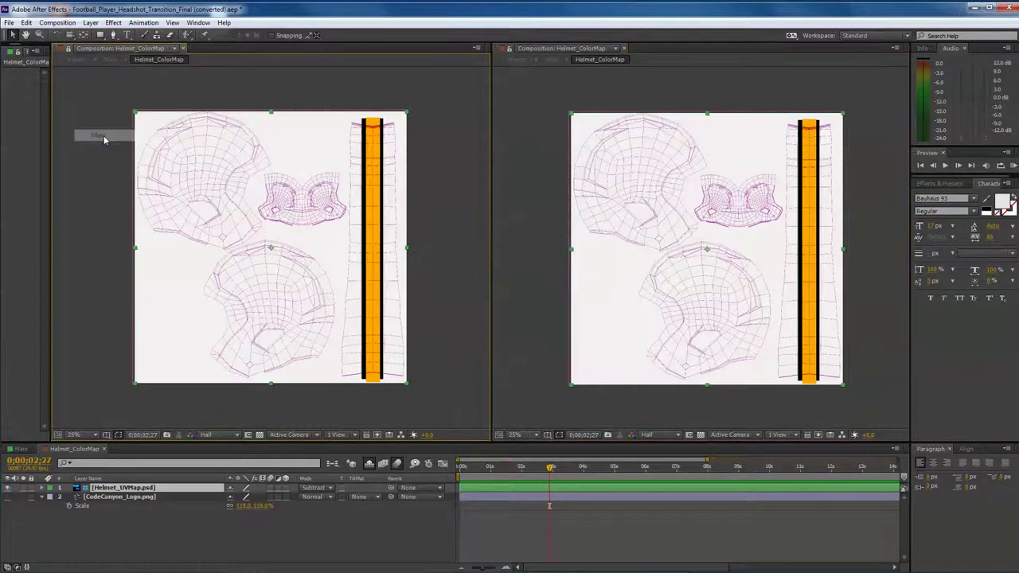
drag(491, 168, 530, 167)
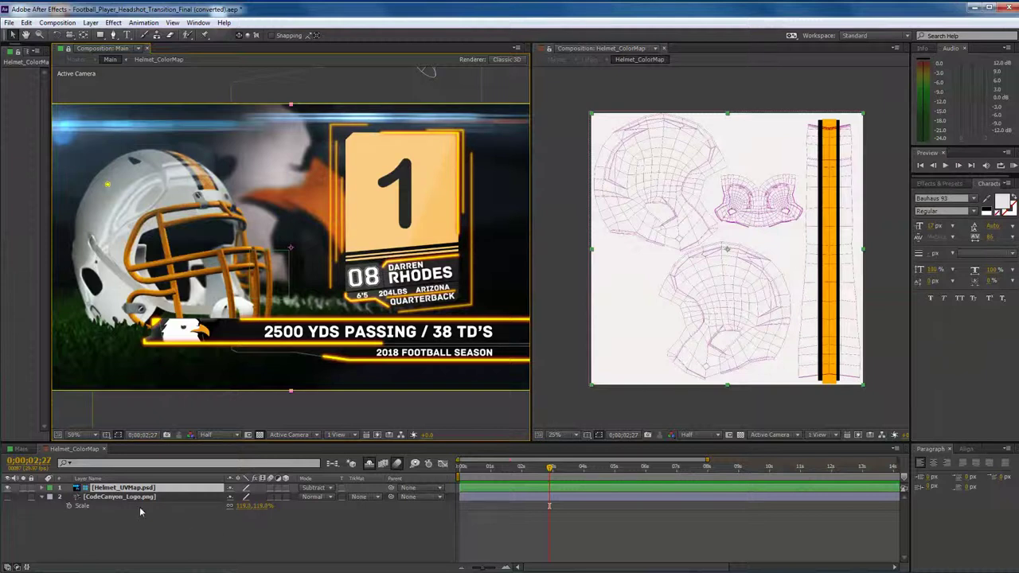
- Turn off Guide Layer on Helmet_UVMap.psd so its wireframe renders on the helmet
right_click(92, 489)
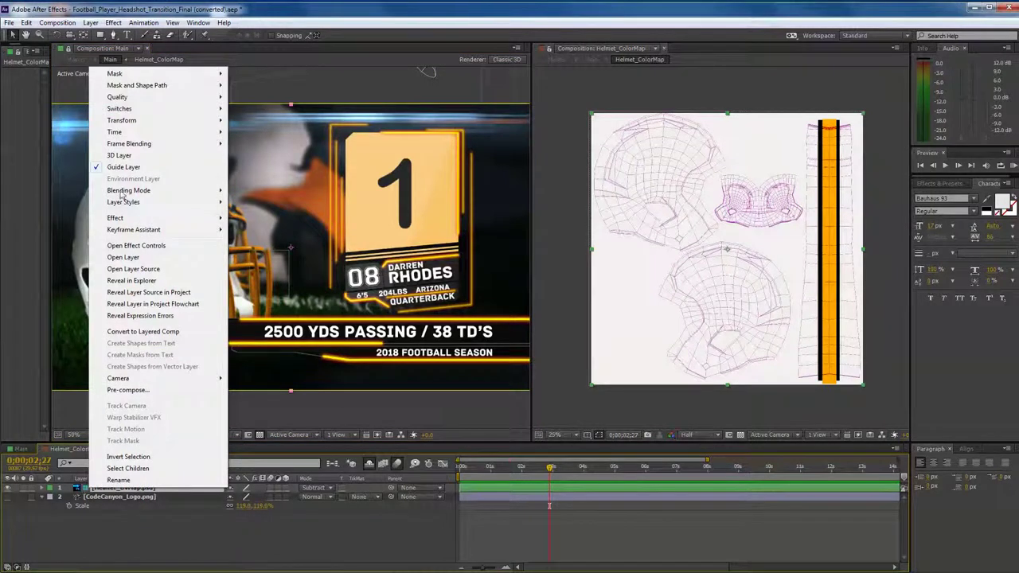
click(124, 167)
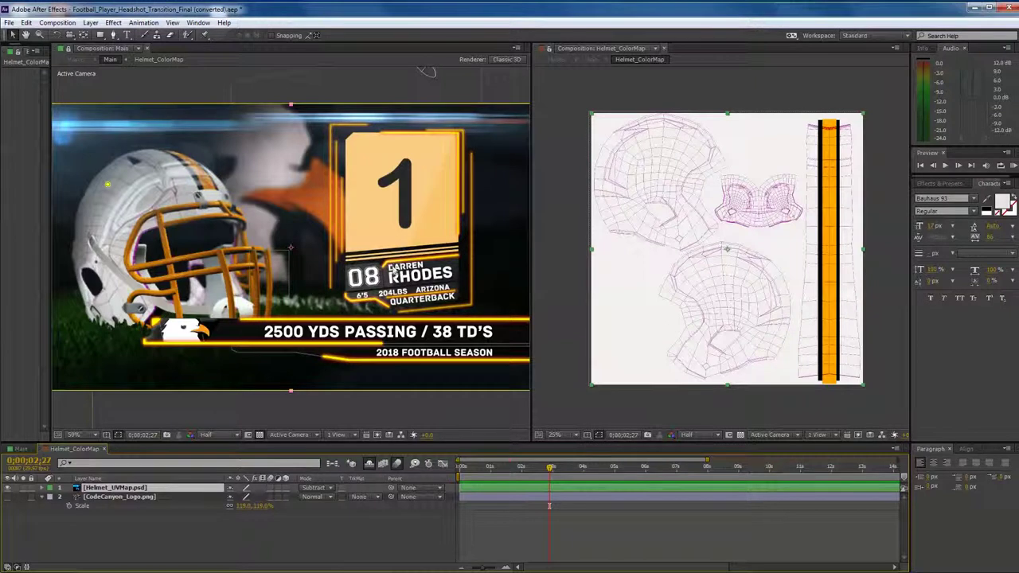
- Make CodeCanyon_Logo.png visible and drag the eagle logo up-left on the UV map
click(8, 496)
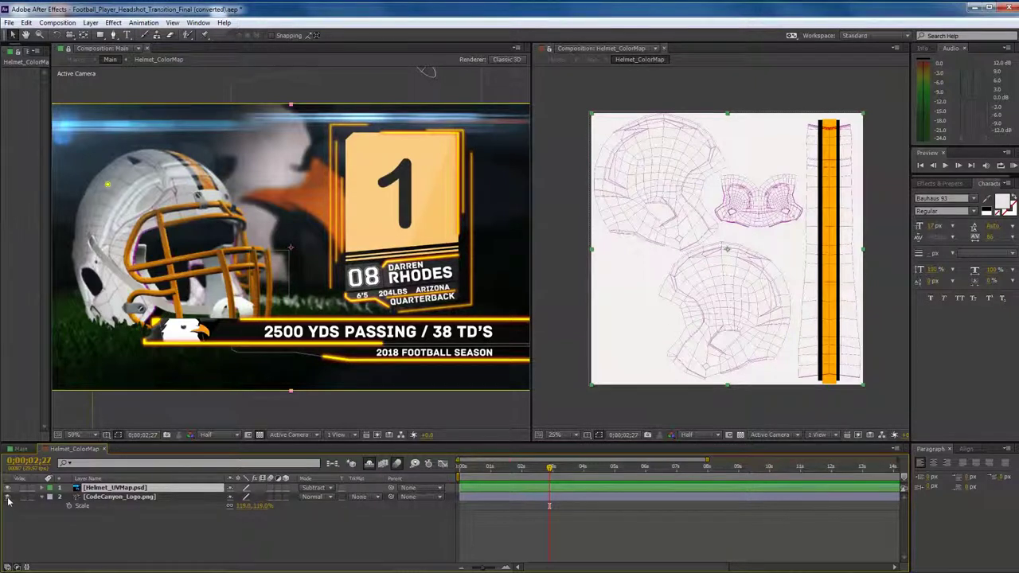
click(121, 498)
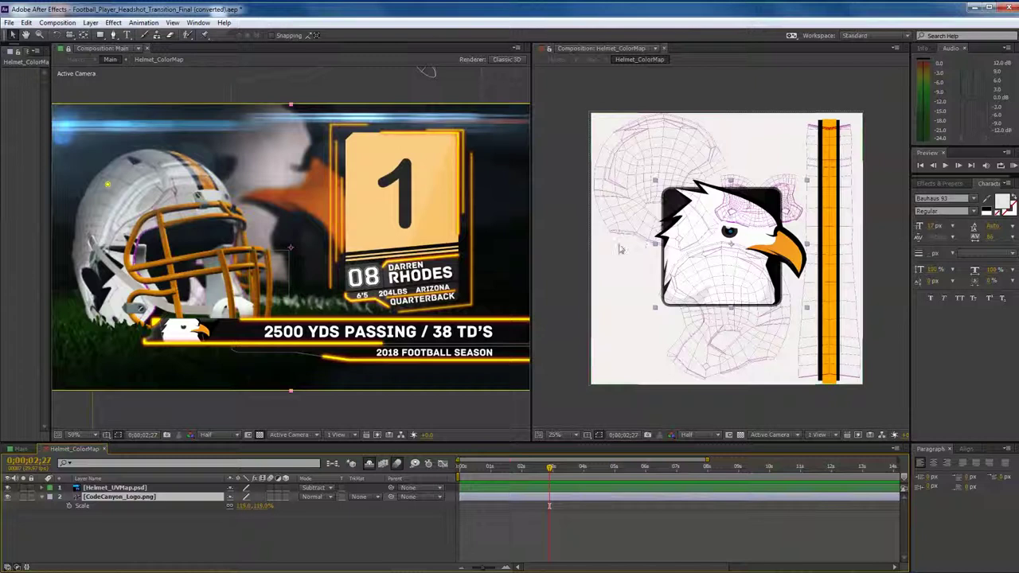
drag(704, 244, 650, 224)
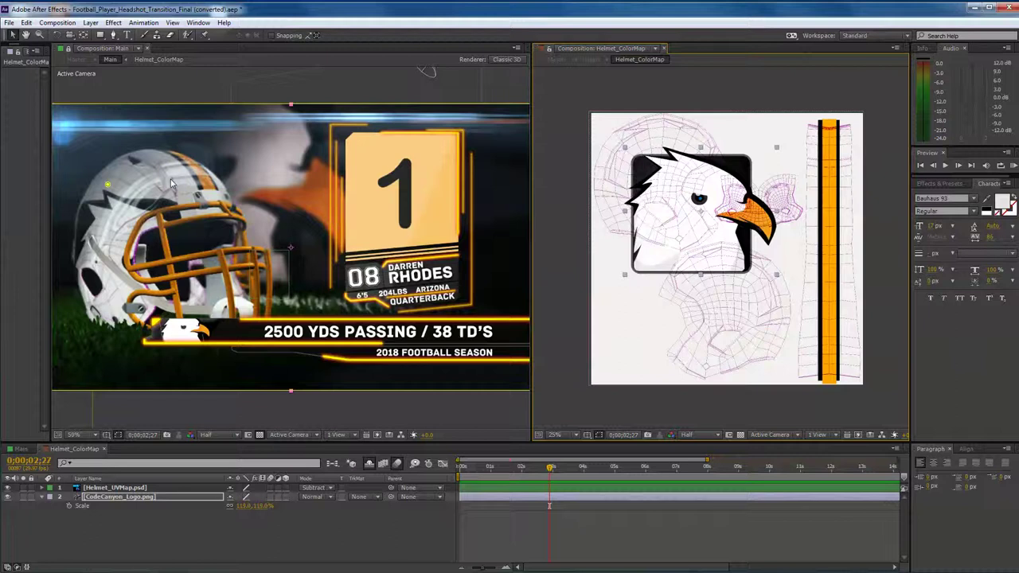
click(694, 119)
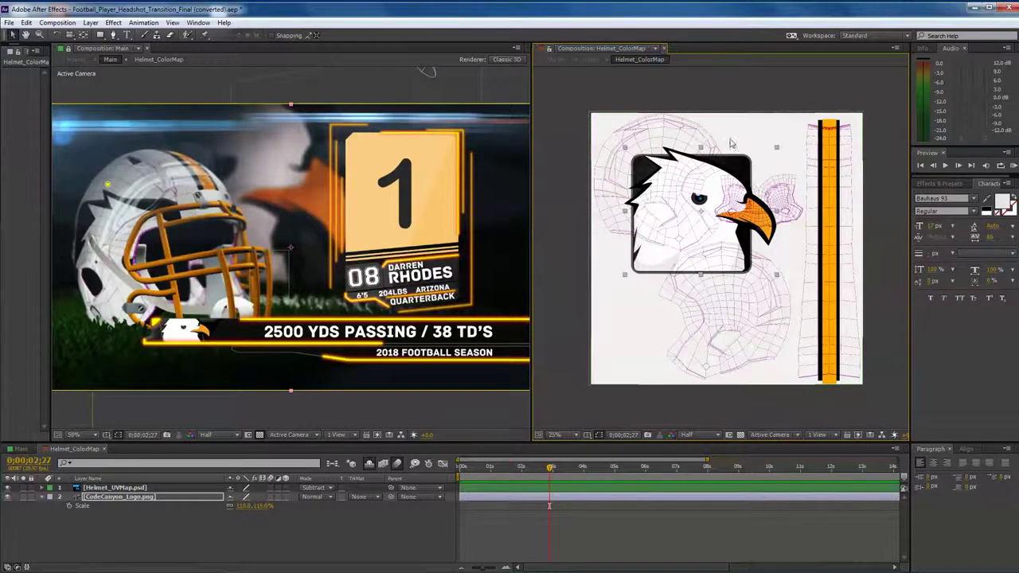
right_click(116, 488)
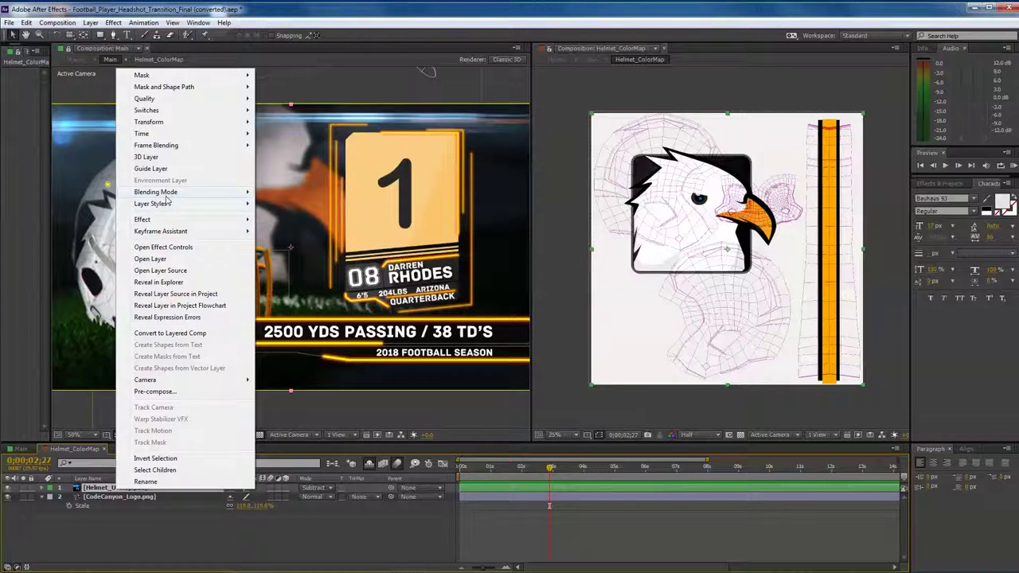
- Make Helmet_UVMap.psd a guide layer again and drag the eagle logo toward the top-left corner
click(156, 169)
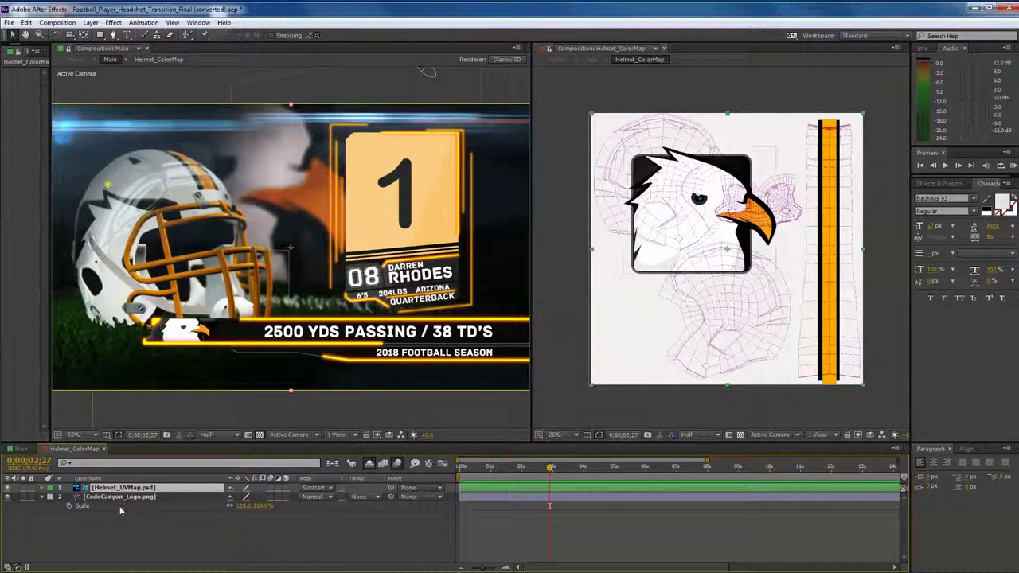
click(121, 498)
drag(678, 217, 634, 161)
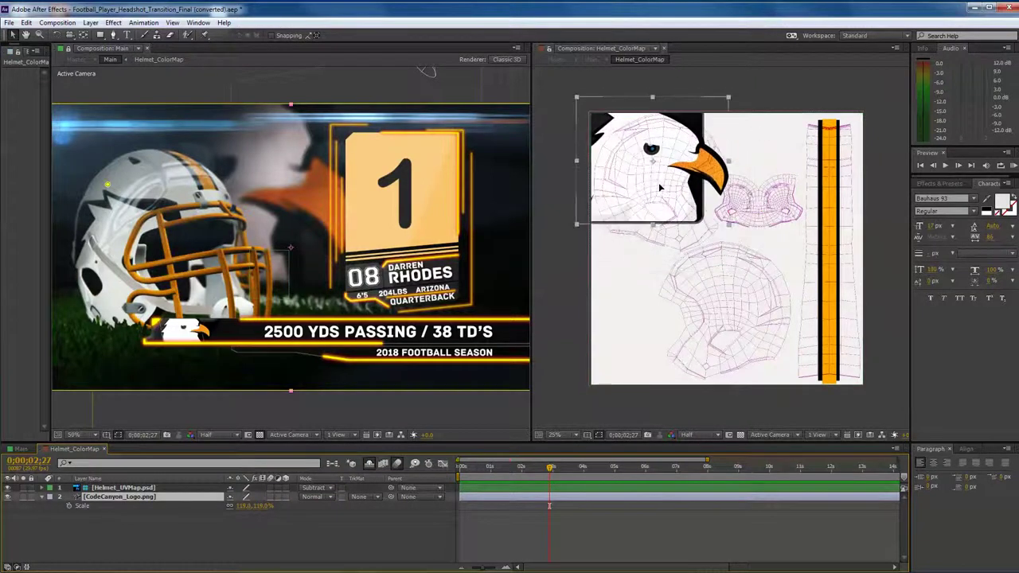
- Scale the eagle logo to 56.2% and nudge it slightly right onto the upper helmet shell
mouse_move(705, 114)
mouse_down()
mouse_move(689, 126)
mouse_move(697, 137)
mouse_up()
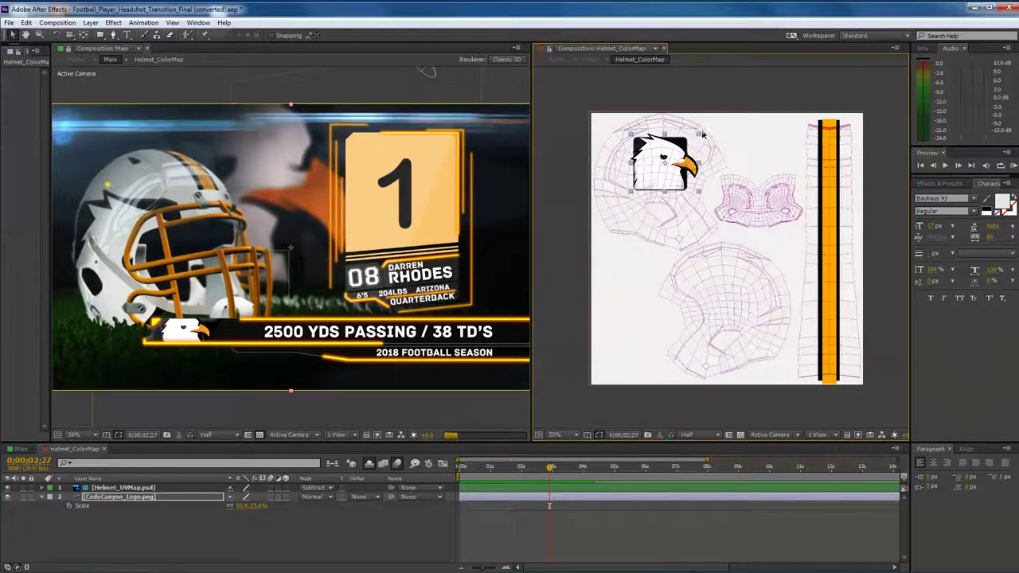
mouse_move(697, 137)
mouse_down()
mouse_move(709, 131)
mouse_move(701, 129)
mouse_up()
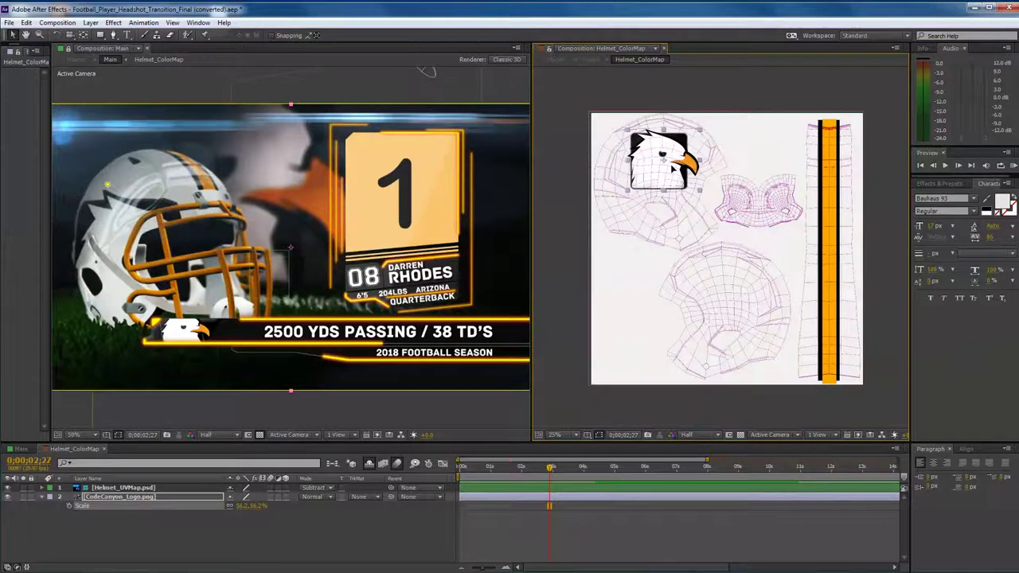
click(664, 171)
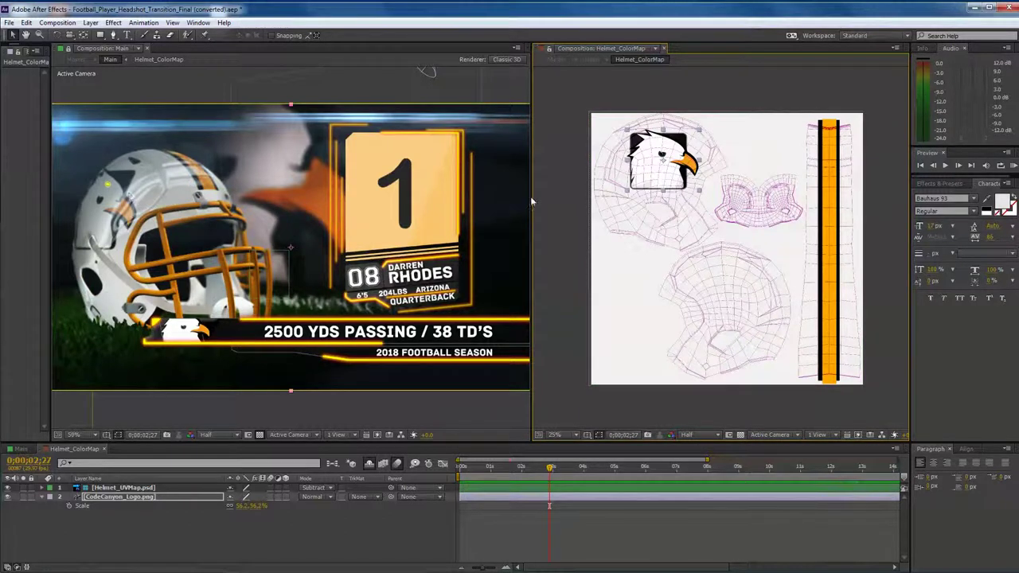
drag(673, 169, 678, 165)
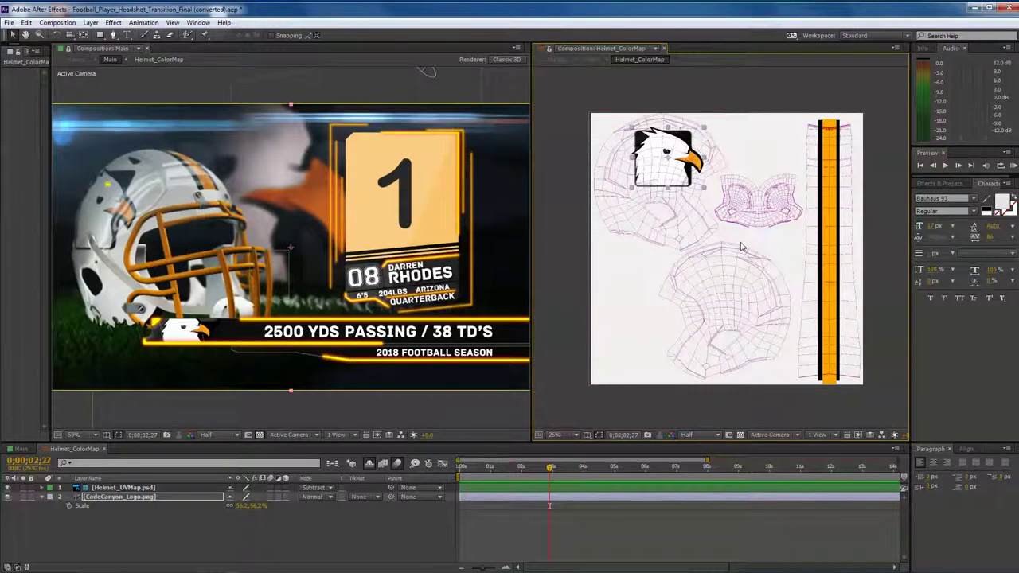